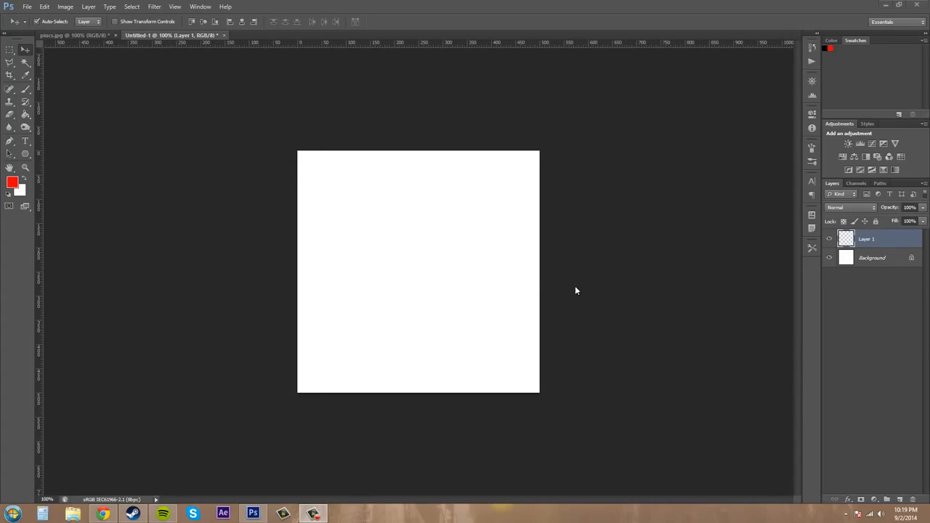
Switch to the Rectangular Marquee tool and draw a square selection inside the white canvas.
click(11, 54)
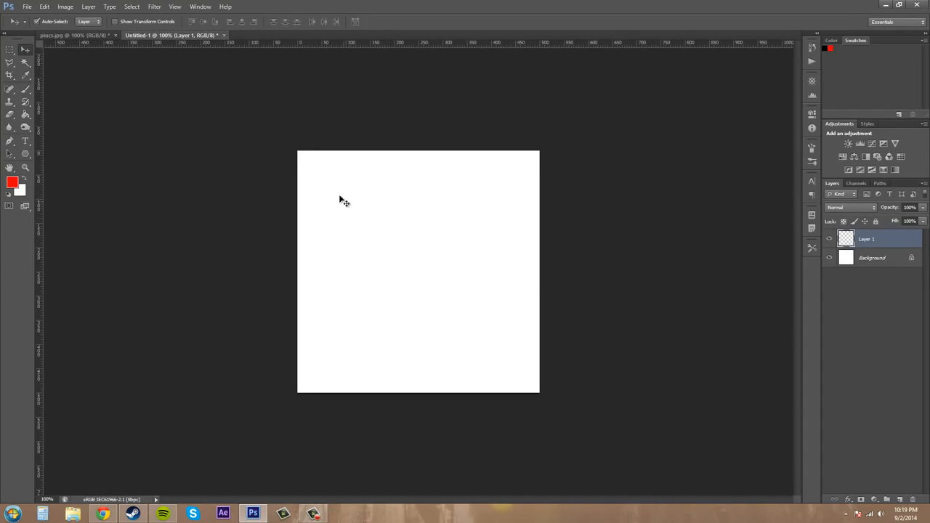
click(10, 51)
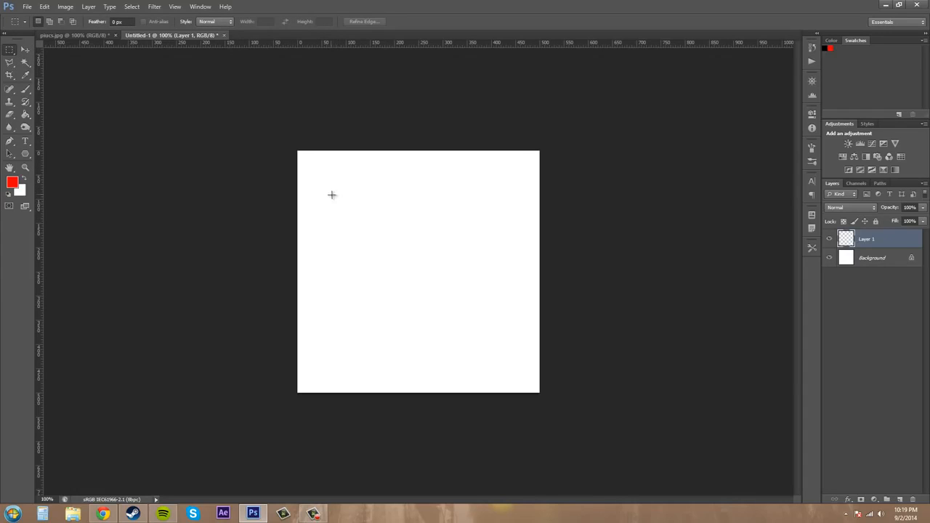
drag(331, 195, 499, 356)
Stroke the selection with a 5 px line centered on its edge, setting the stroke color to black.
click(45, 6)
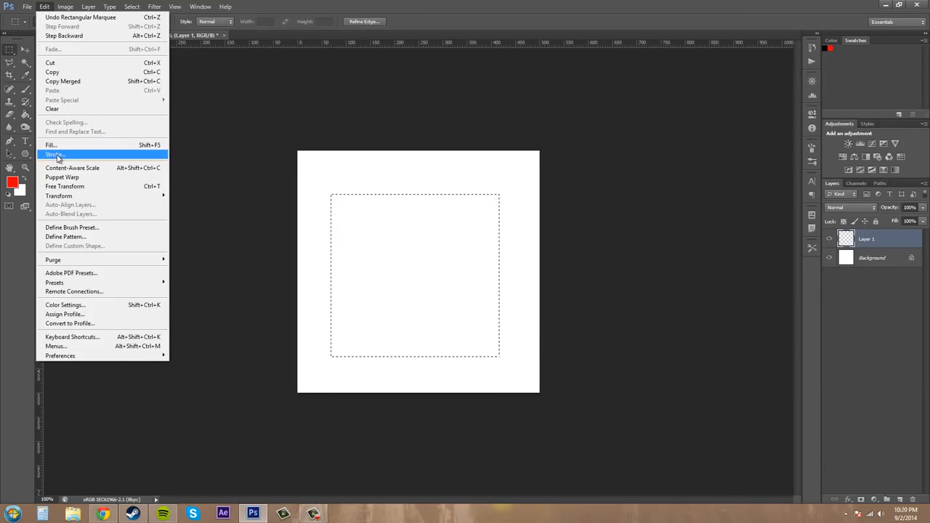
click(56, 155)
drag(472, 201, 642, 223)
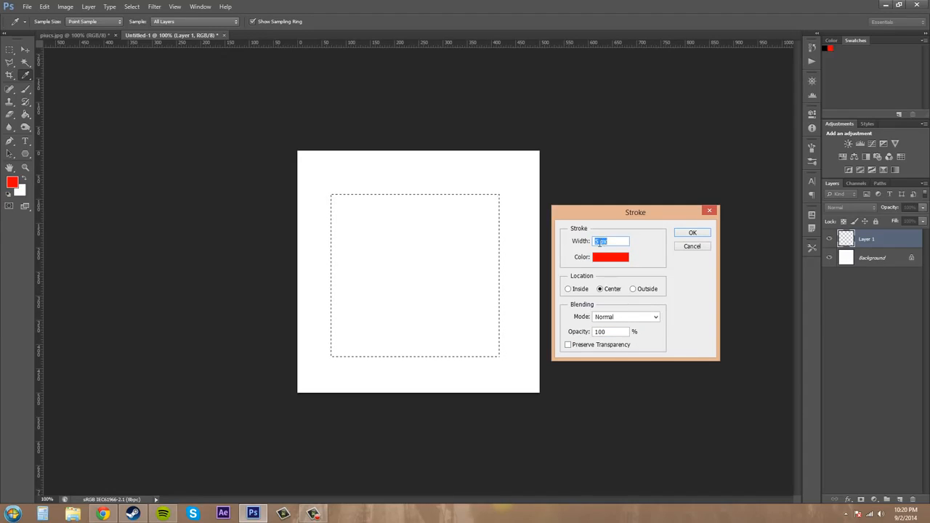
click(612, 263)
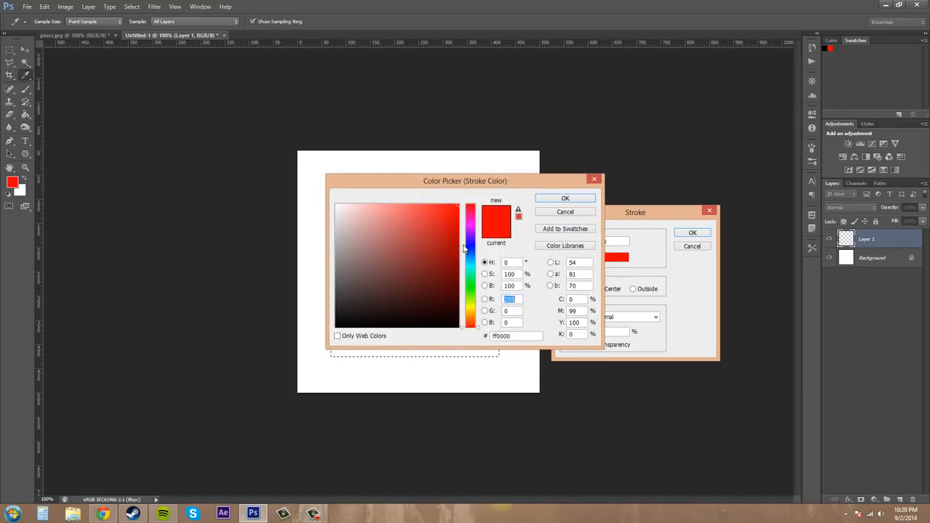
text(0)
click(552, 201)
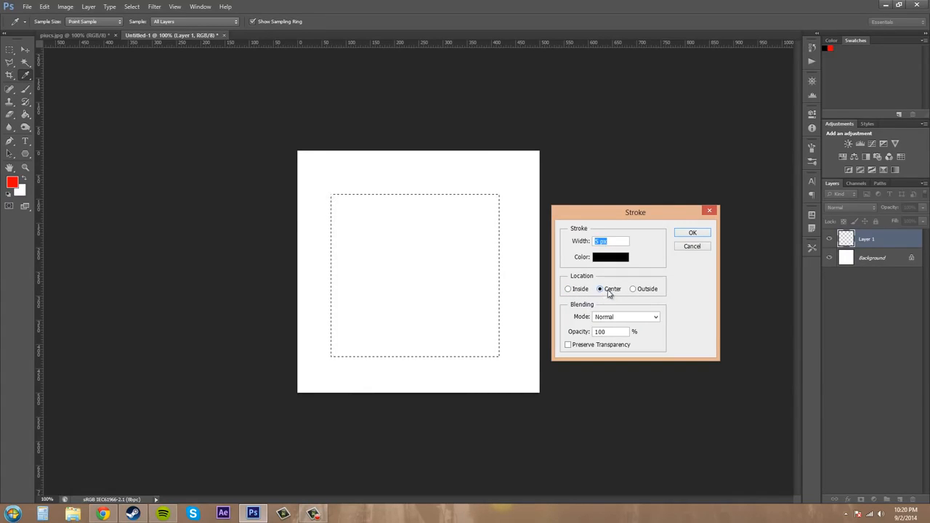
click(691, 234)
Reset the colors to default black and white, and undo the stroke.
key(m)
key(d)
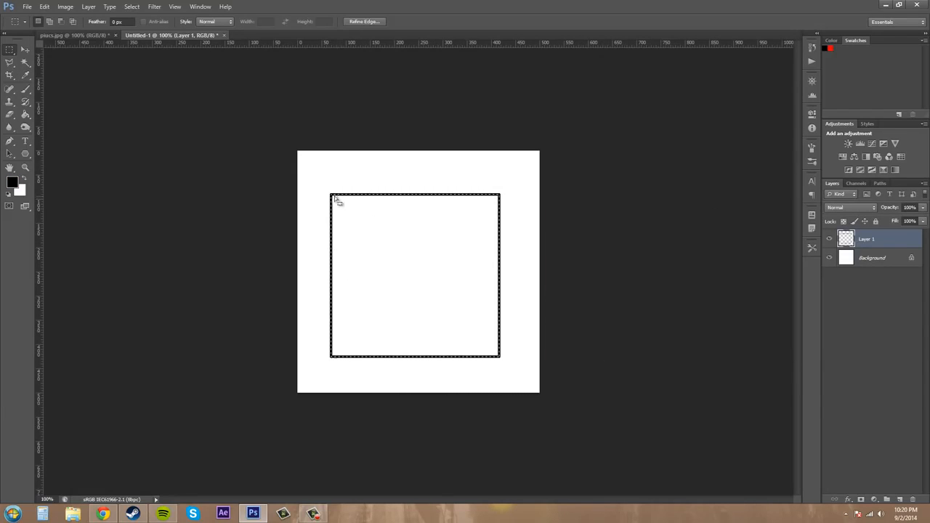
key(ctrl+space)
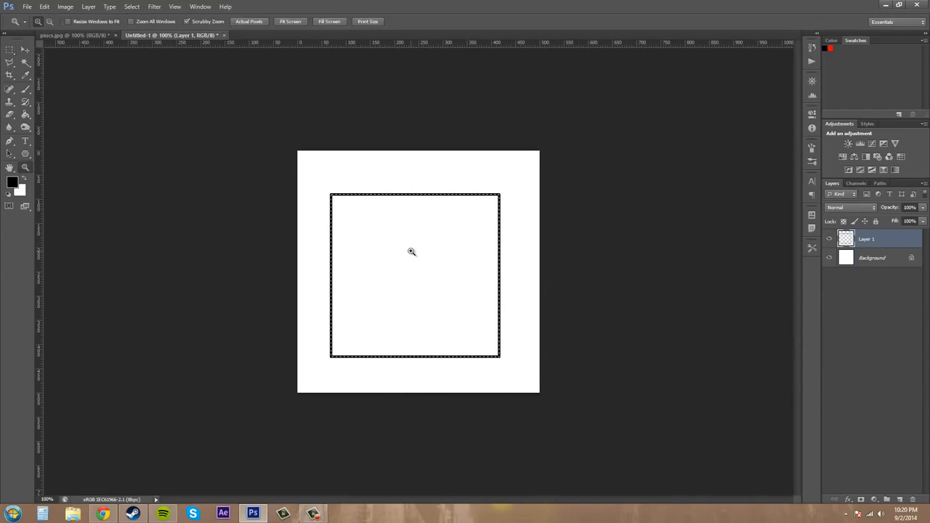
drag(411, 252, 436, 257)
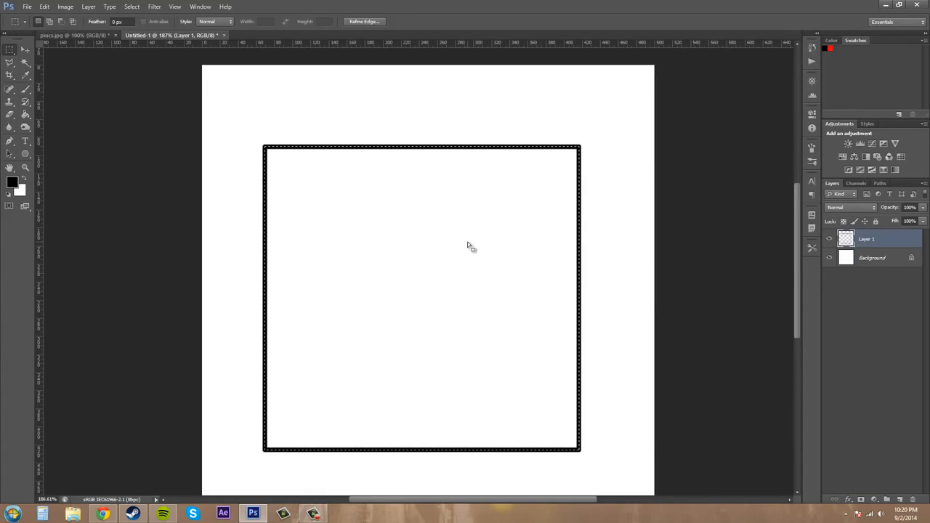
key(ctrl+z)
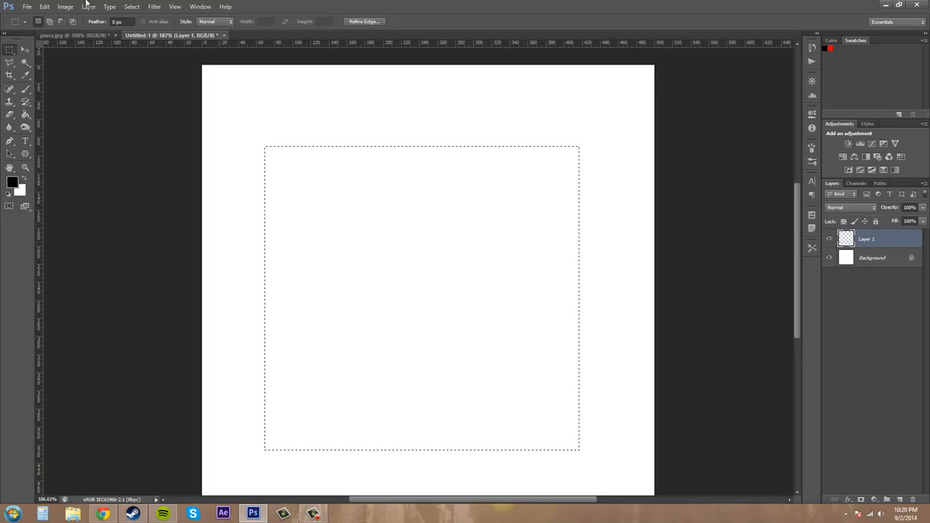
Stroke the selection 5 px black on the inside, then undo that stroke.
click(44, 6)
click(76, 154)
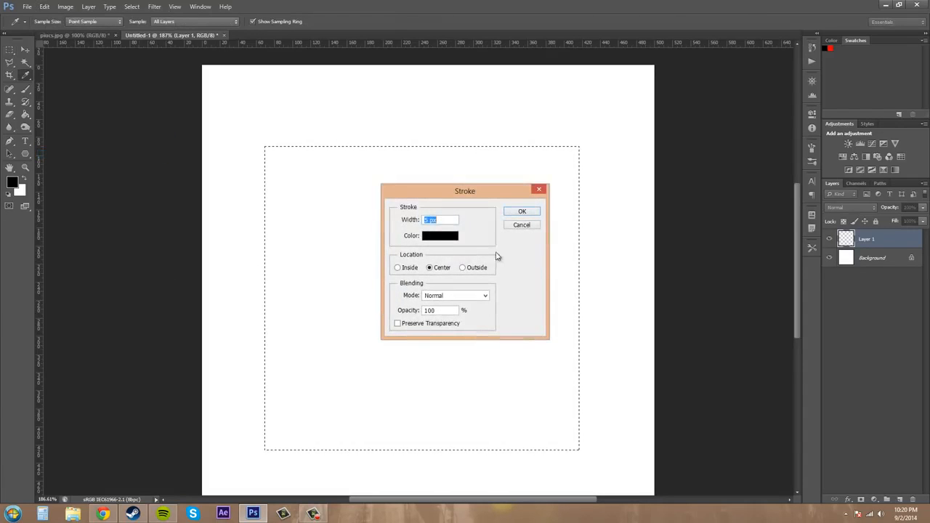
click(397, 268)
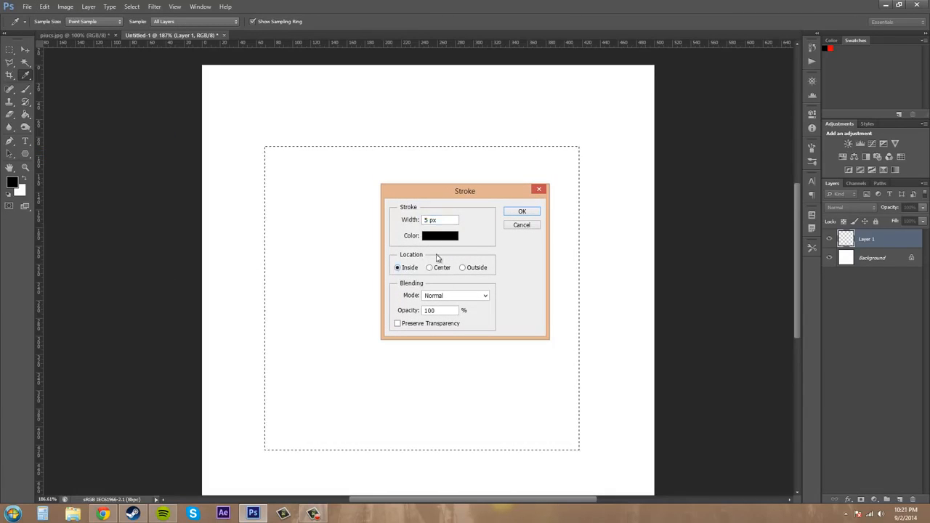
click(522, 212)
key(m)
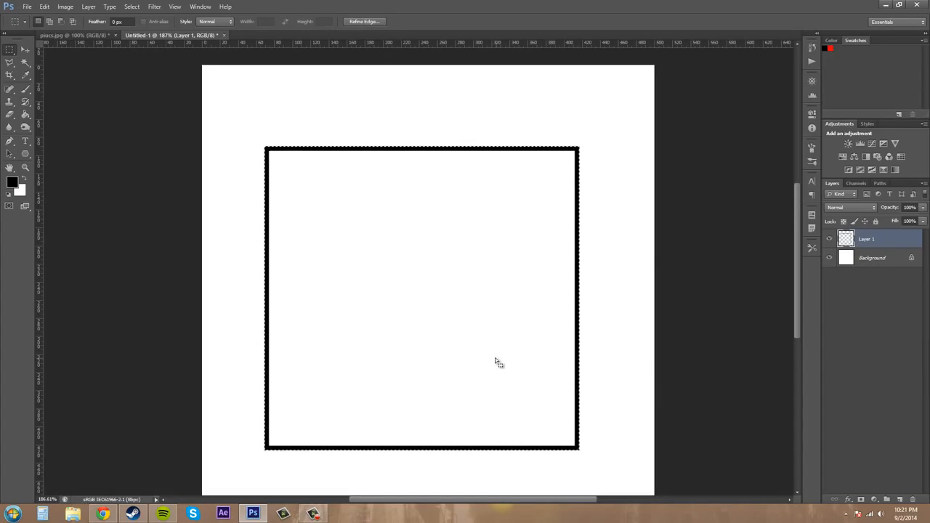
key(ctrl+z)
Stroke the selection 5 px on the outside, then step backward to remove it.
click(44, 6)
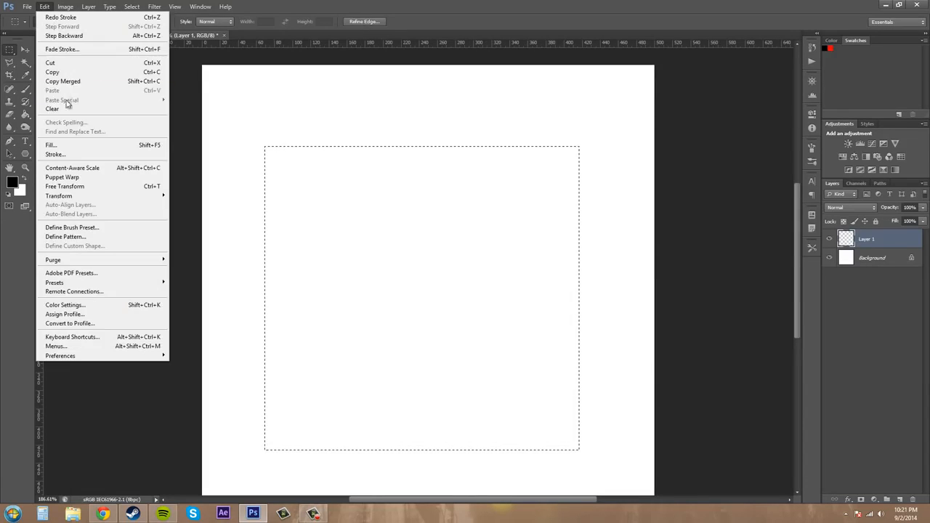
click(79, 152)
click(474, 267)
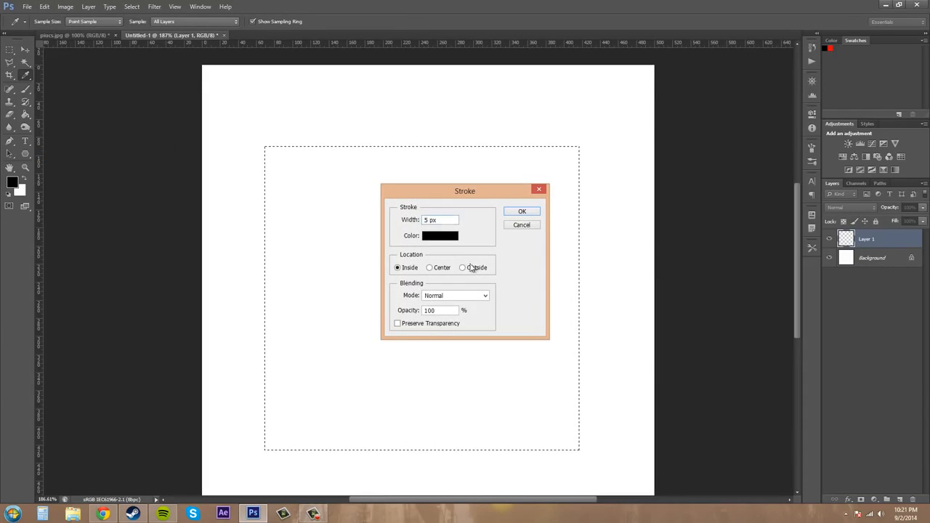
click(520, 212)
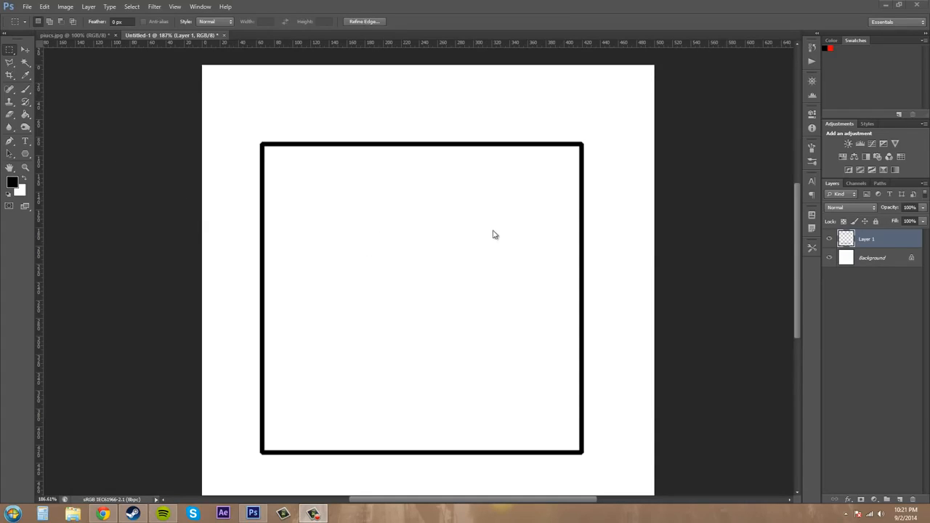
click(445, 236)
key(ctrl+alt+z)
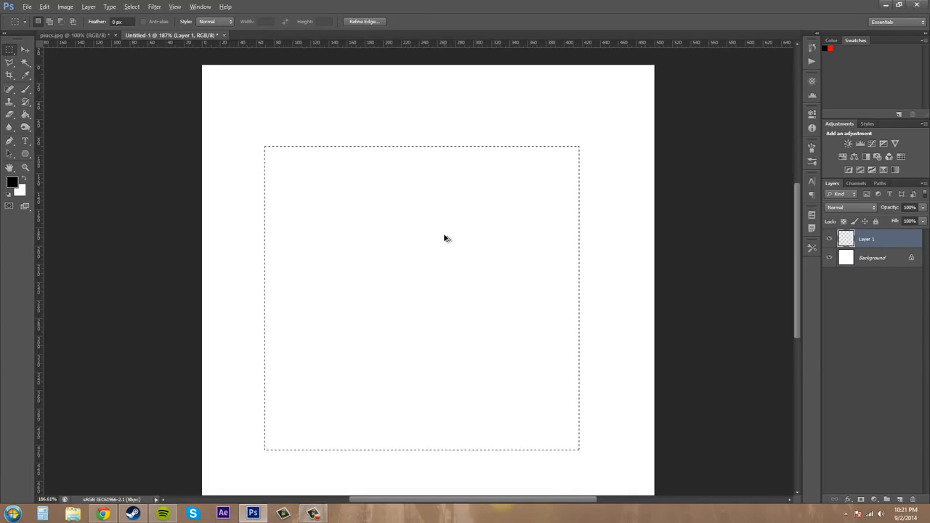
Subtract a slightly smaller rectangle from the selection to leave a thin frame-shaped selection.
click(62, 22)
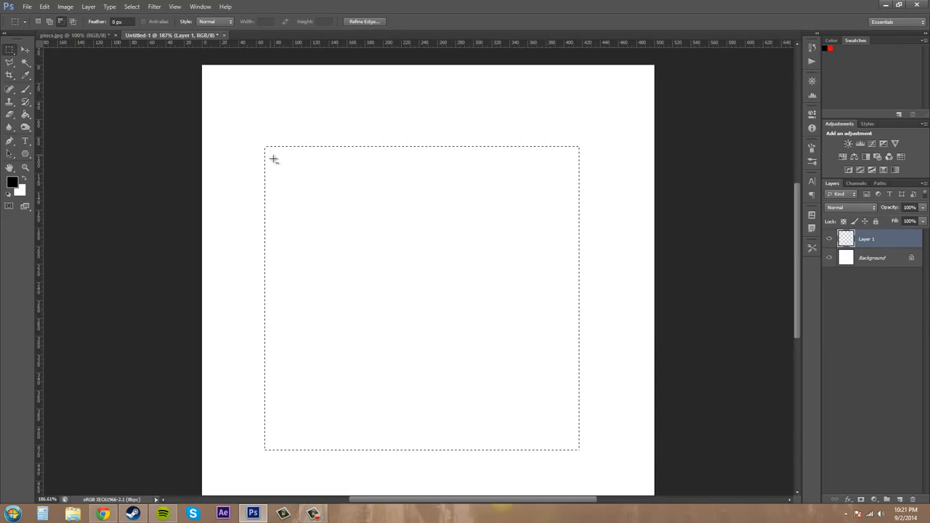
drag(274, 158, 520, 400)
drag(549, 443, 573, 443)
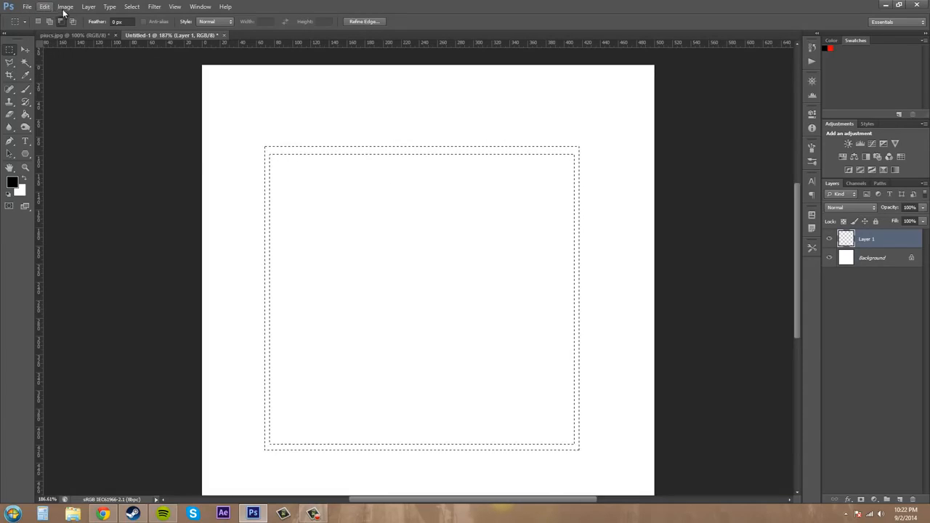
Stroke the frame selection with a 2 px black line and toggle the background layer's visibility to check it.
click(45, 6)
click(109, 153)
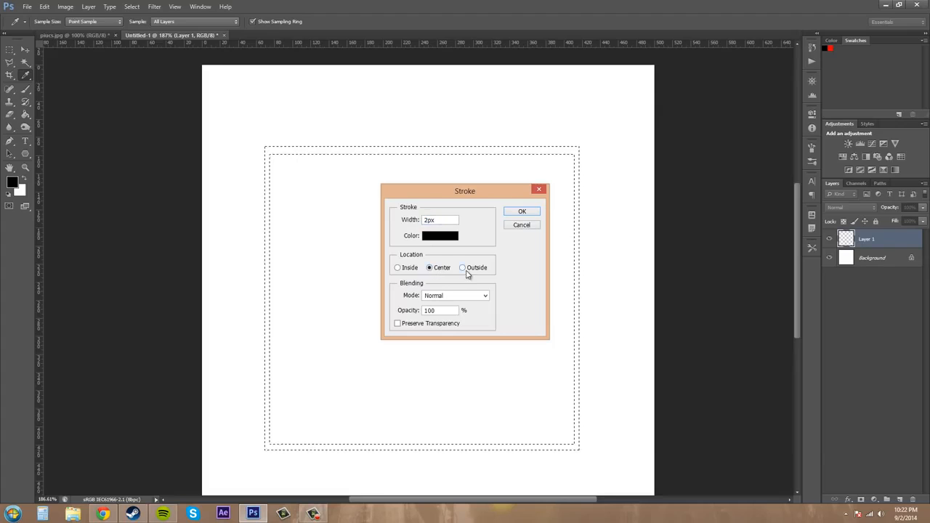
click(522, 210)
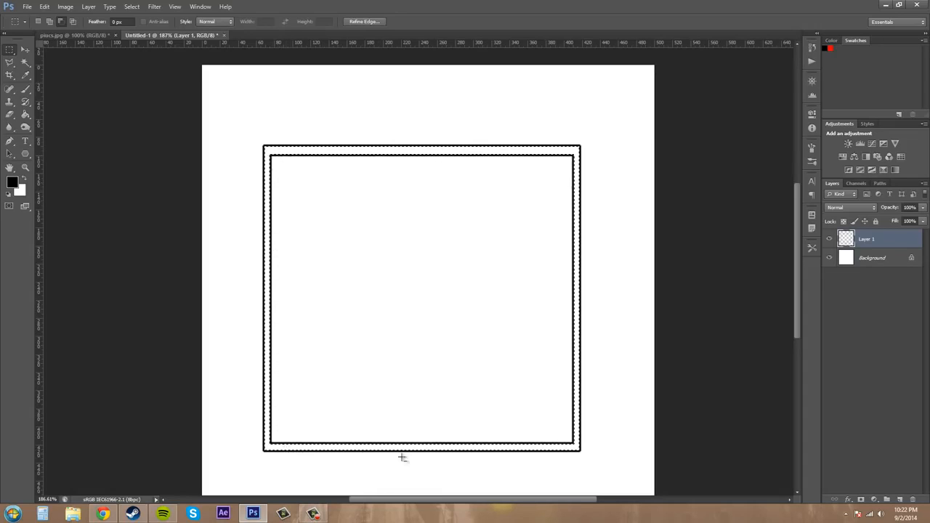
click(830, 258)
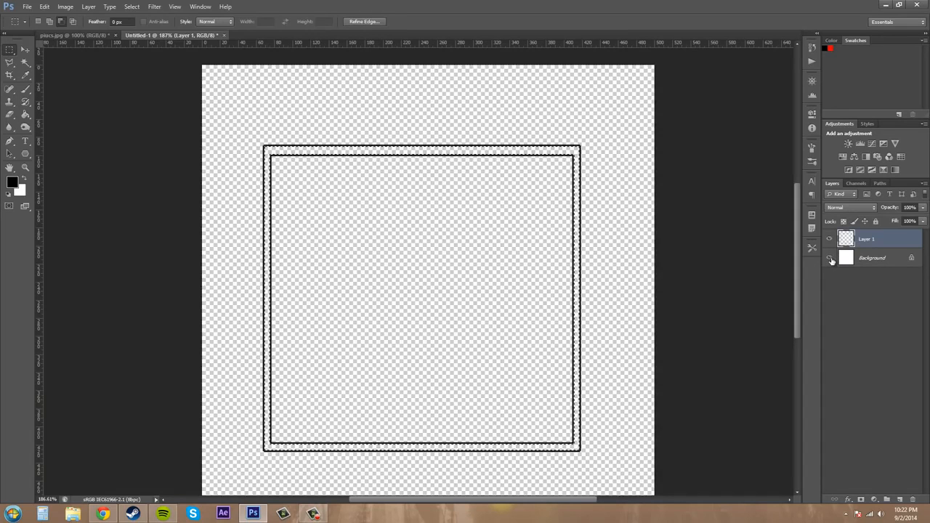
click(830, 258)
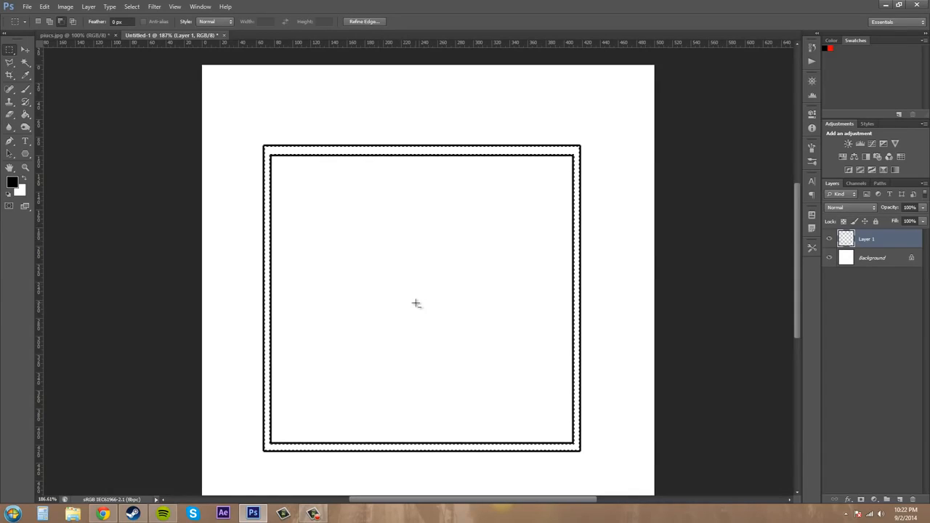
Undo the 2 px stroke on the frame selection.
click(43, 7)
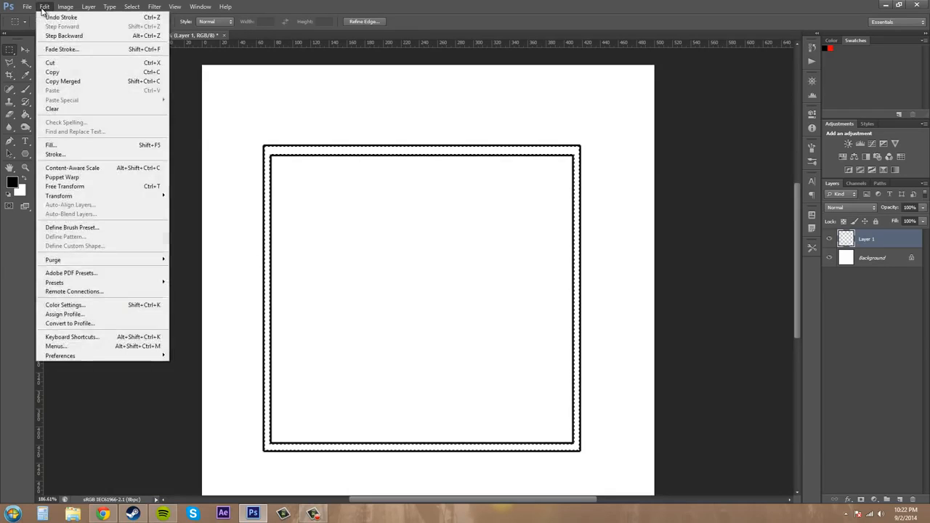
click(44, 7)
click(44, 7)
click(54, 18)
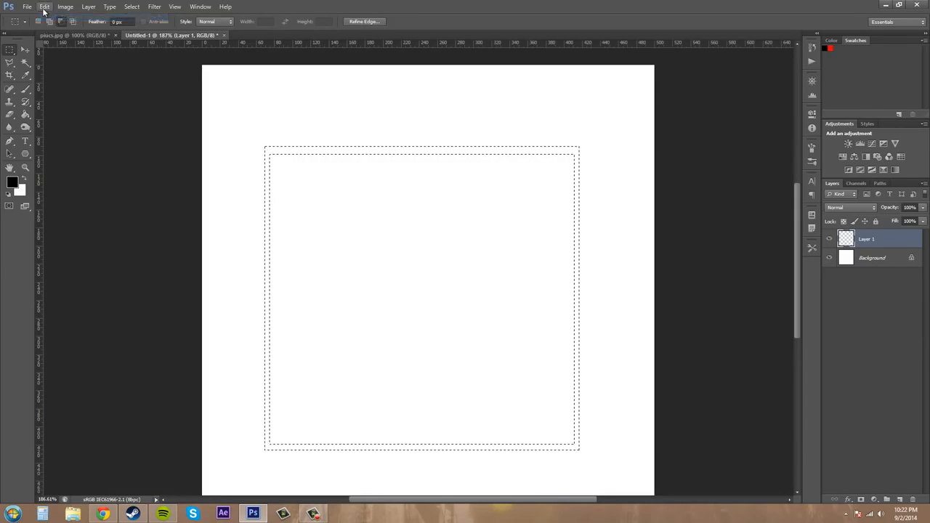
Fill the frame selection with the foreground color at Normal mode and 100% opacity.
click(44, 7)
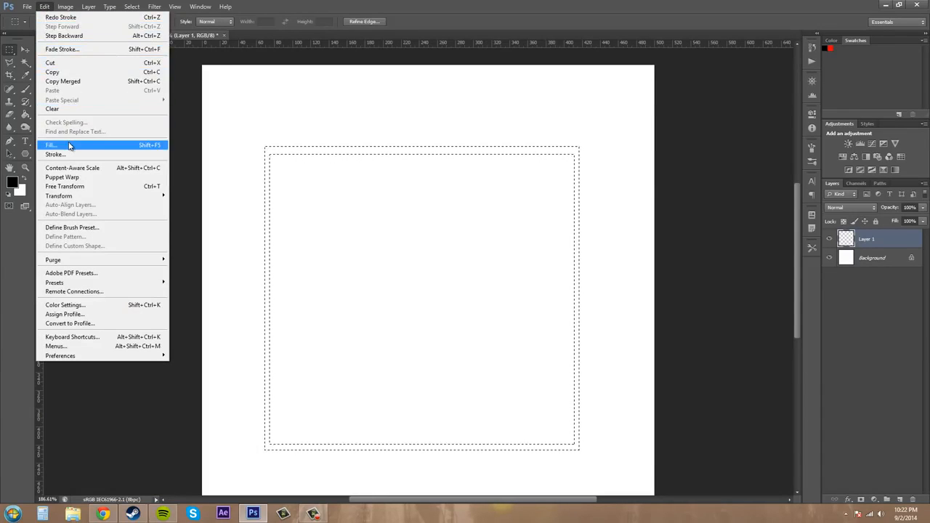
click(69, 145)
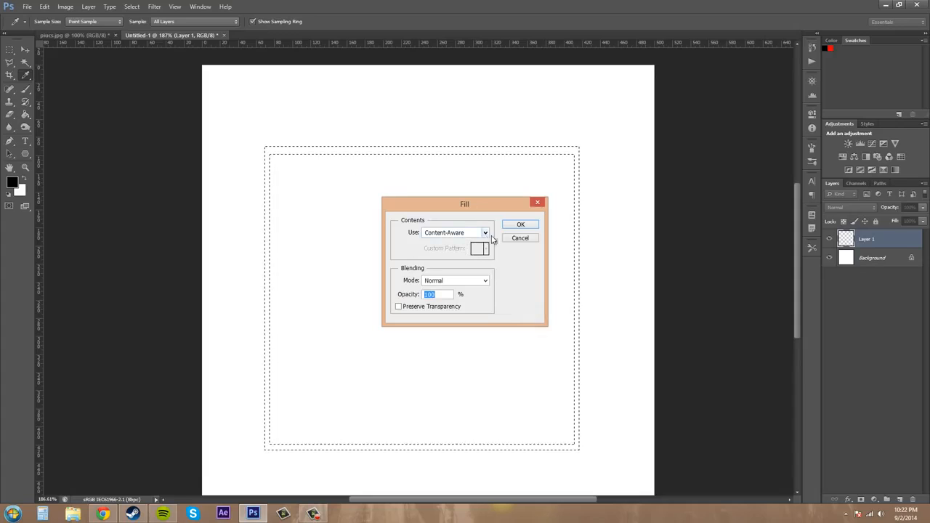
key(Return)
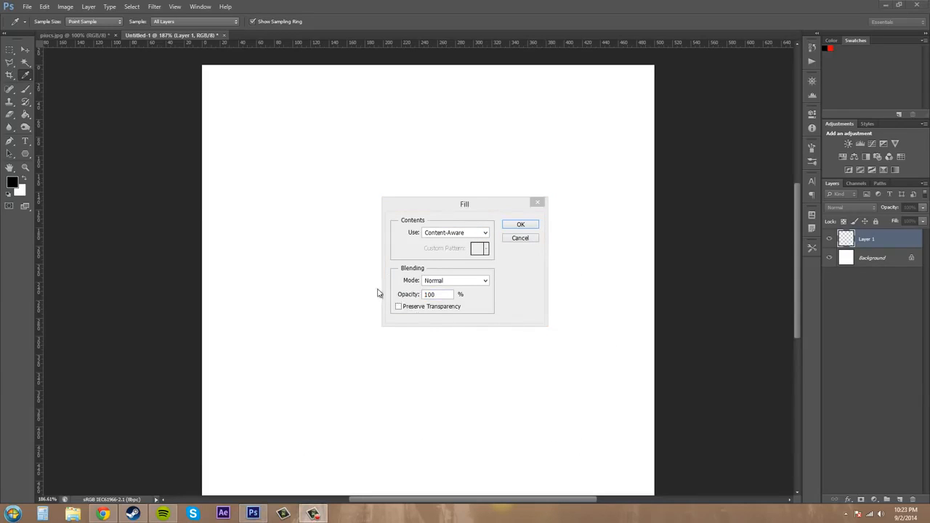
click(473, 240)
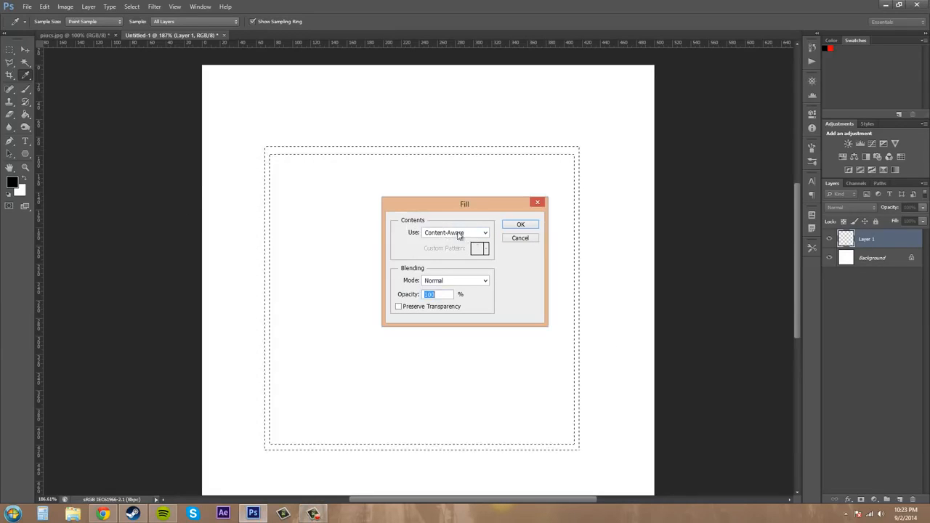
click(443, 234)
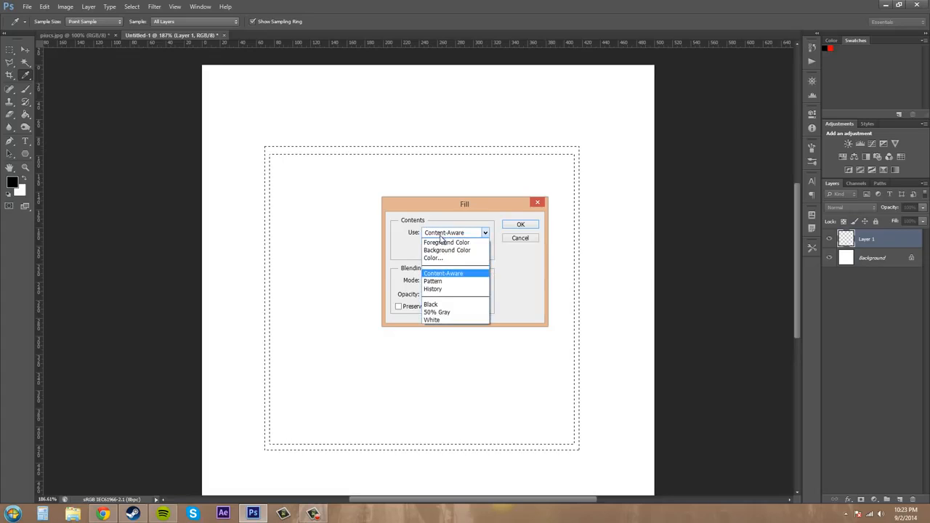
click(443, 241)
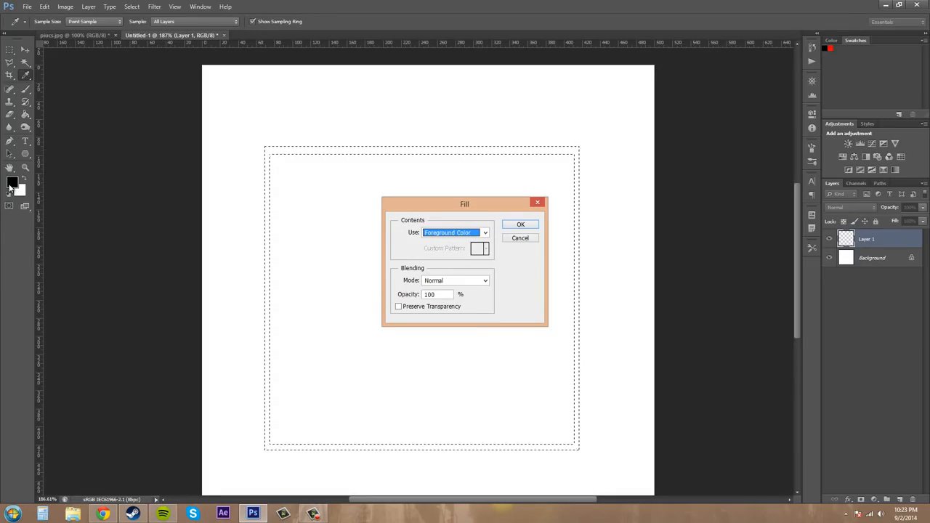
click(518, 229)
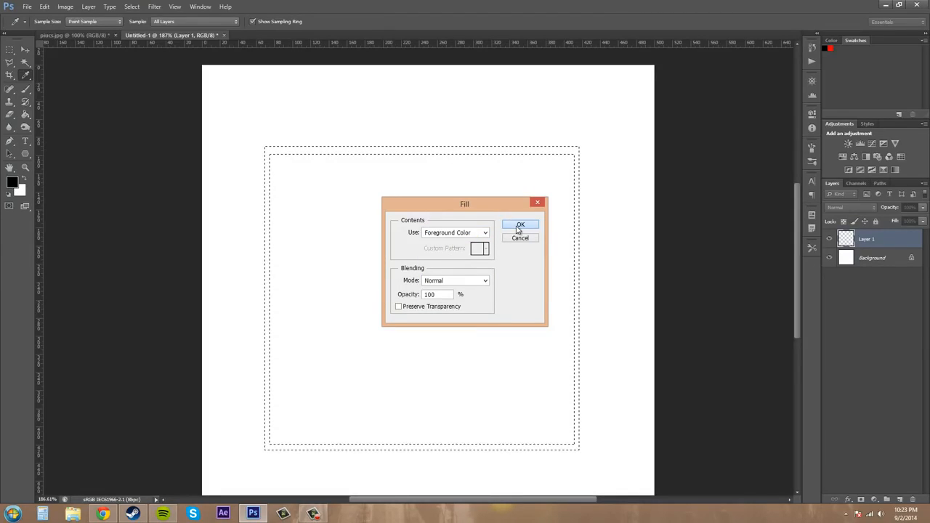
Draw a rectangular selection in the middle of the frame and fill it with the foreground color.
key(m)
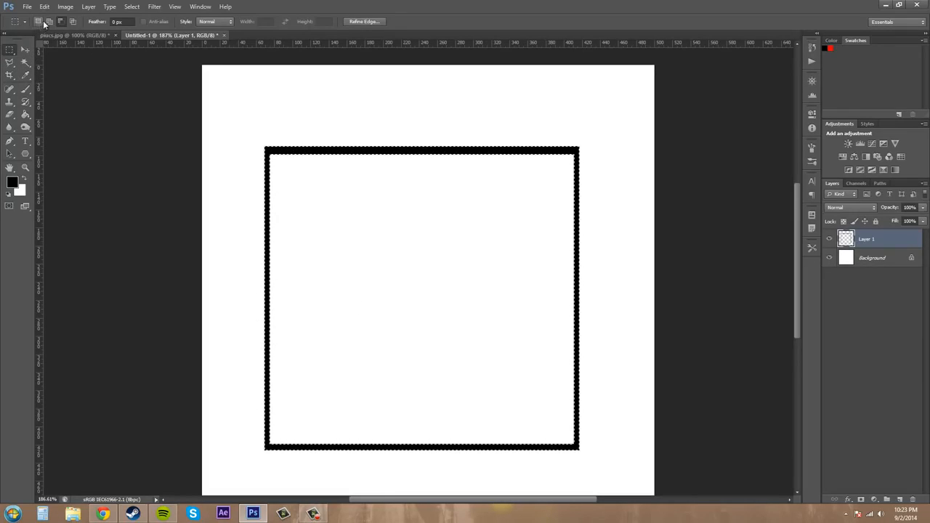
right_click(10, 54)
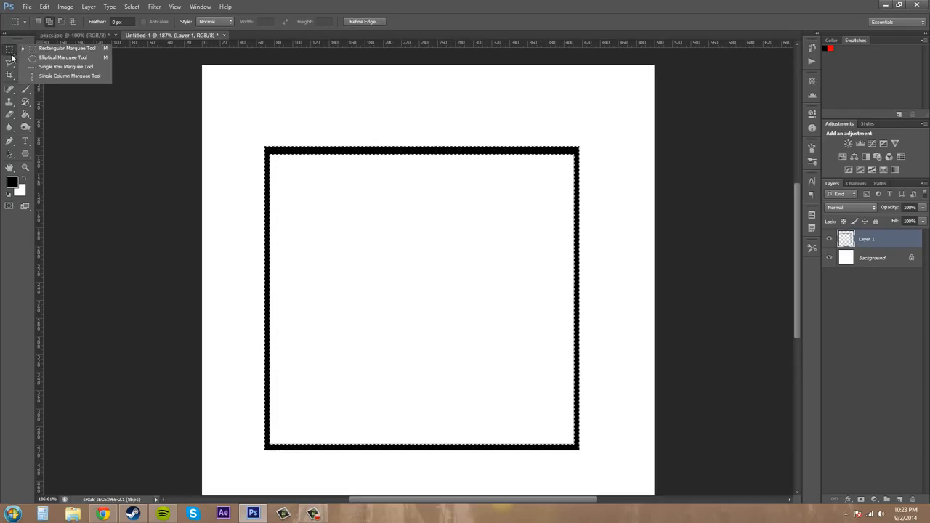
click(58, 56)
drag(402, 279, 497, 382)
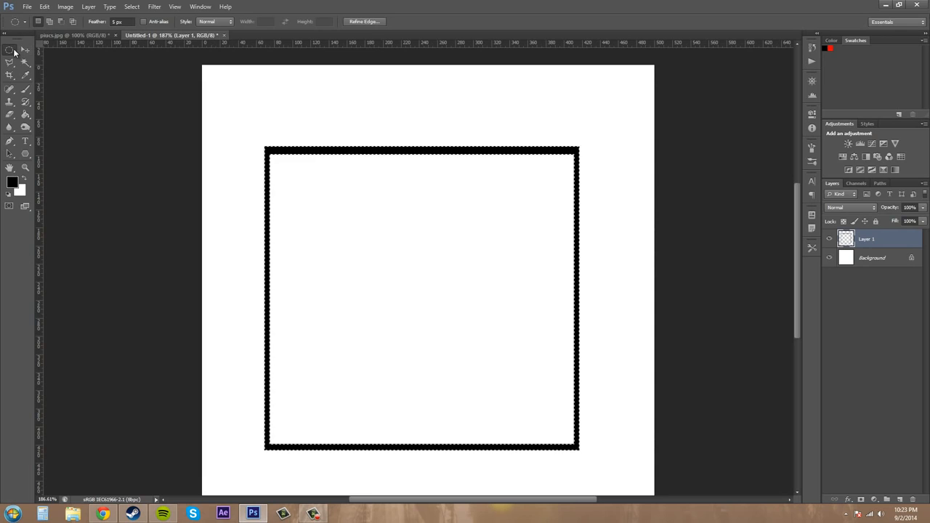
drag(14, 50, 38, 49)
click(49, 23)
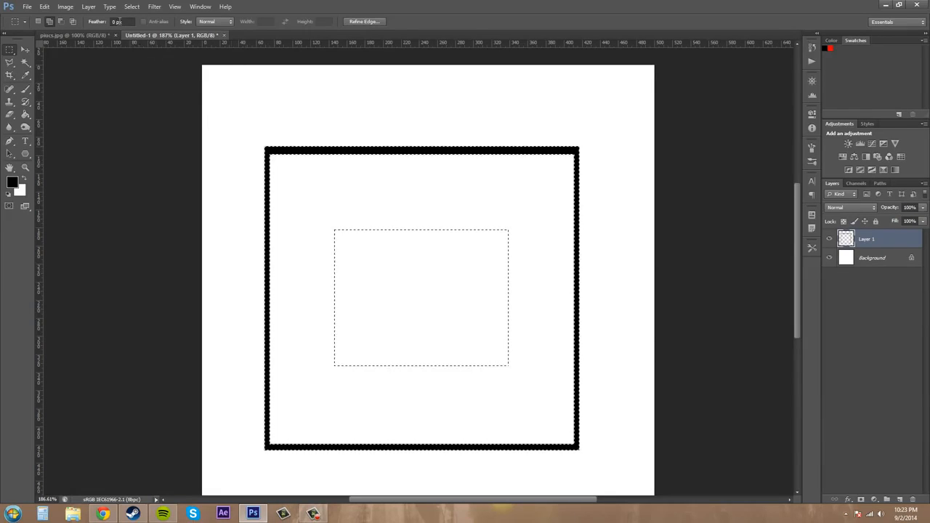
click(45, 6)
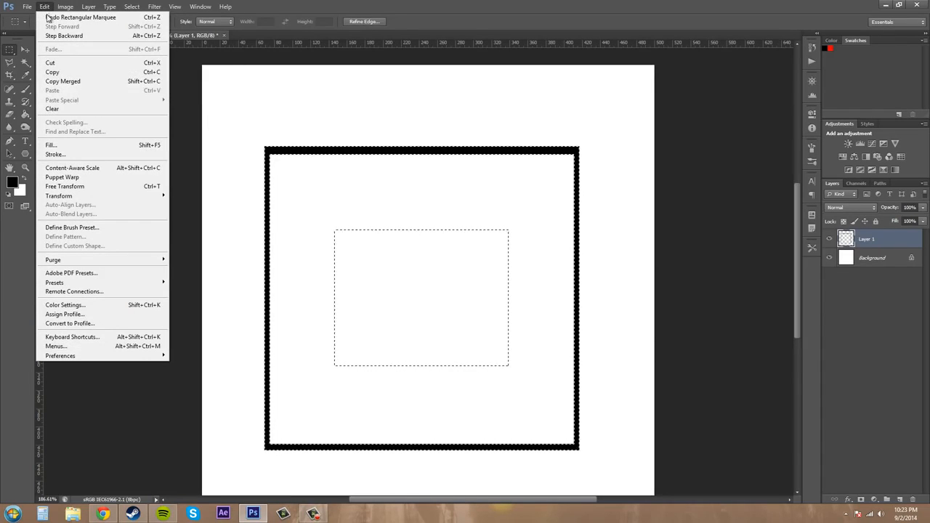
click(162, 145)
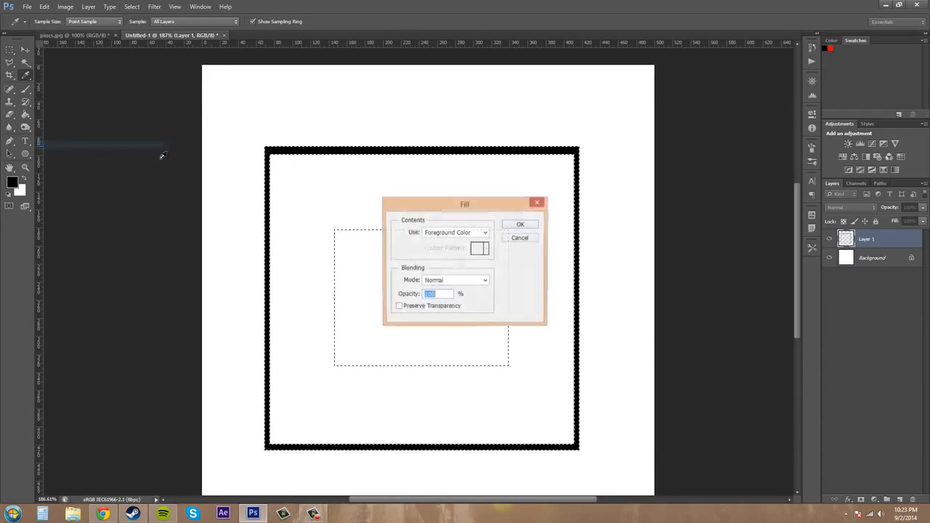
click(520, 225)
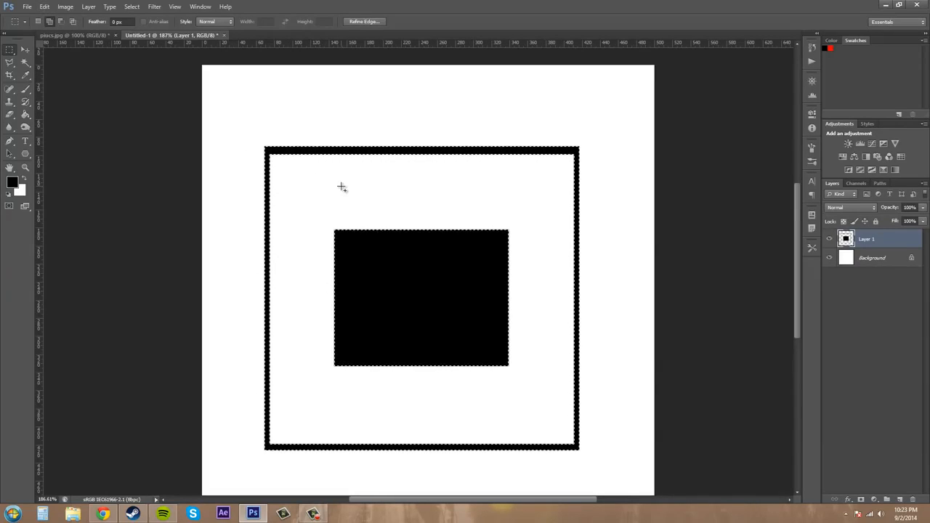
Fill the frame and centre rectangle selection with a custom red color picked in the color picker.
click(44, 6)
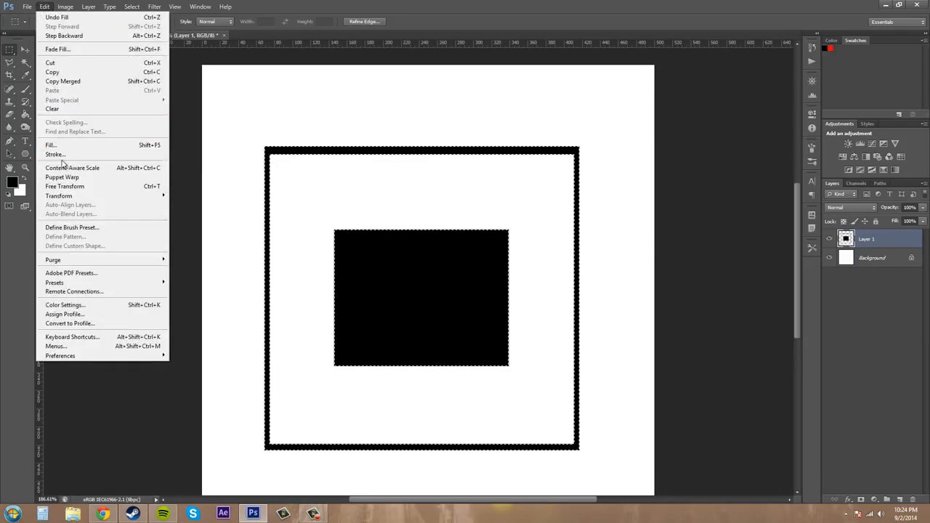
click(51, 145)
drag(488, 209, 628, 227)
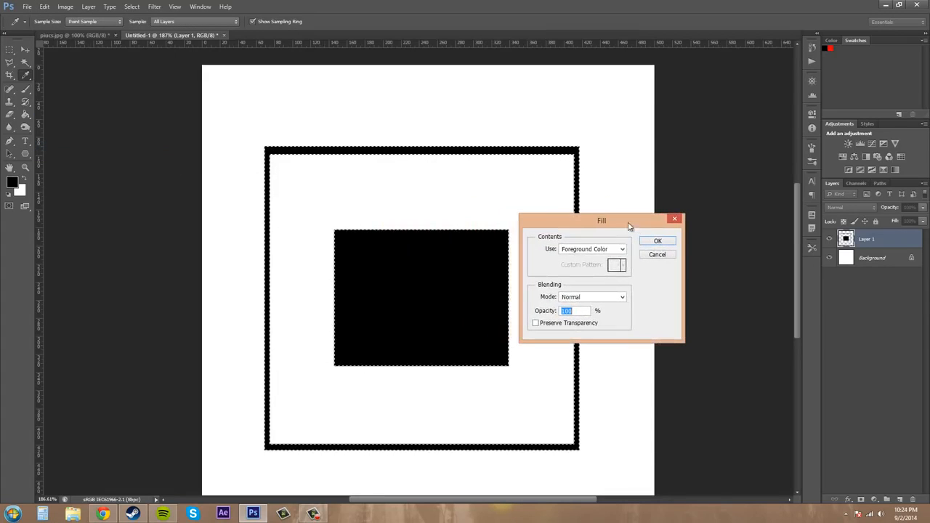
click(621, 249)
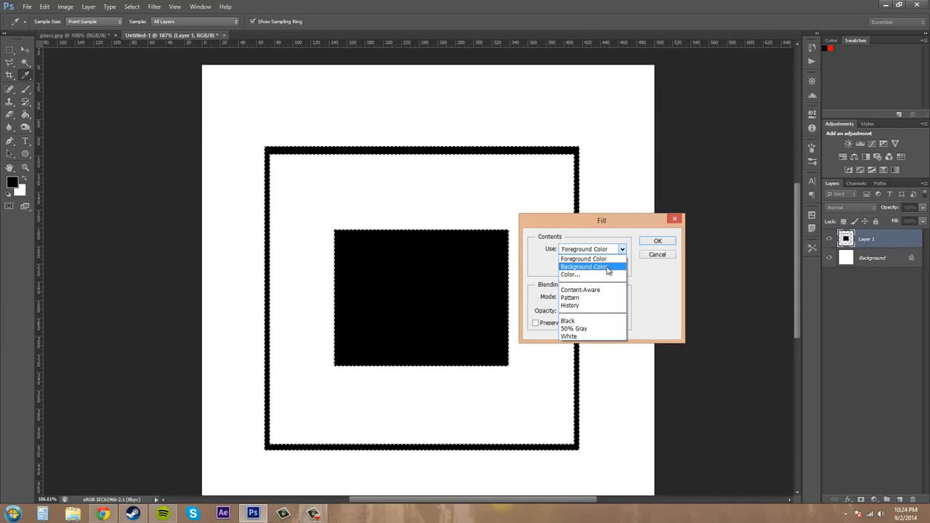
click(597, 275)
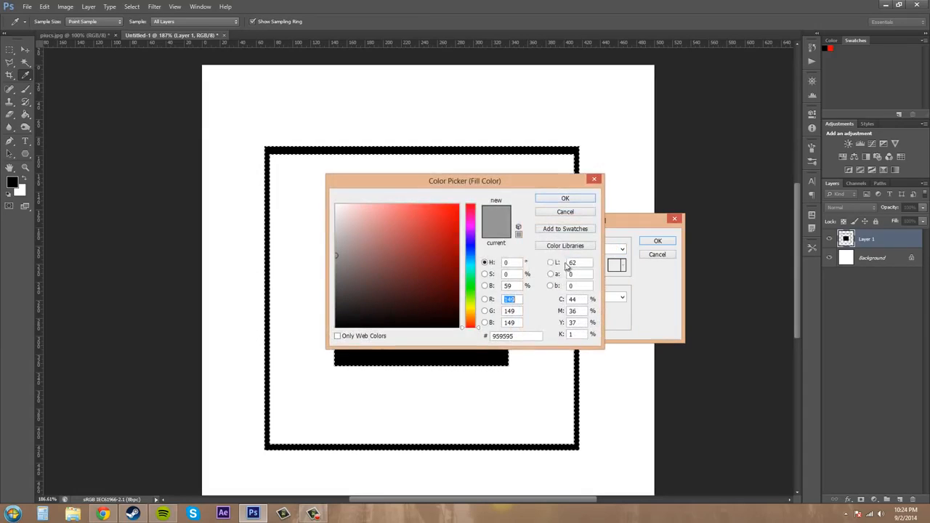
drag(413, 259, 425, 230)
click(563, 199)
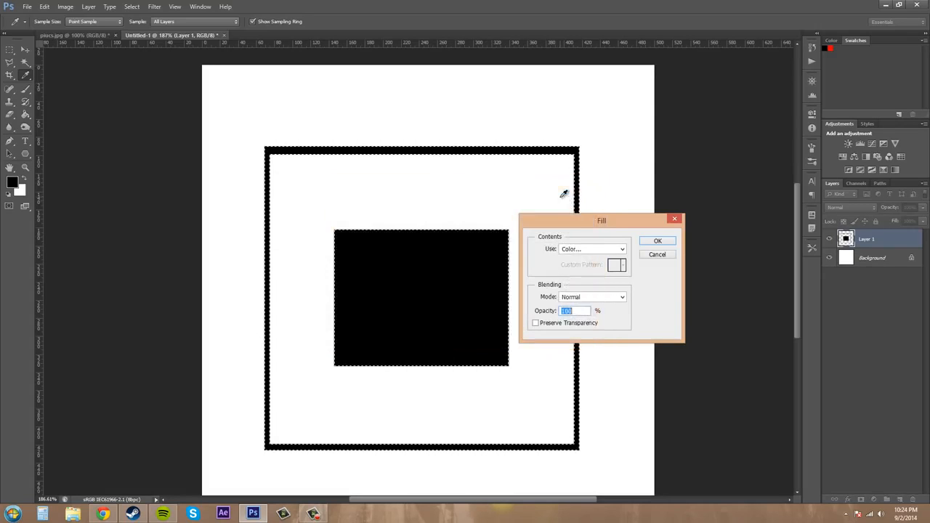
click(658, 242)
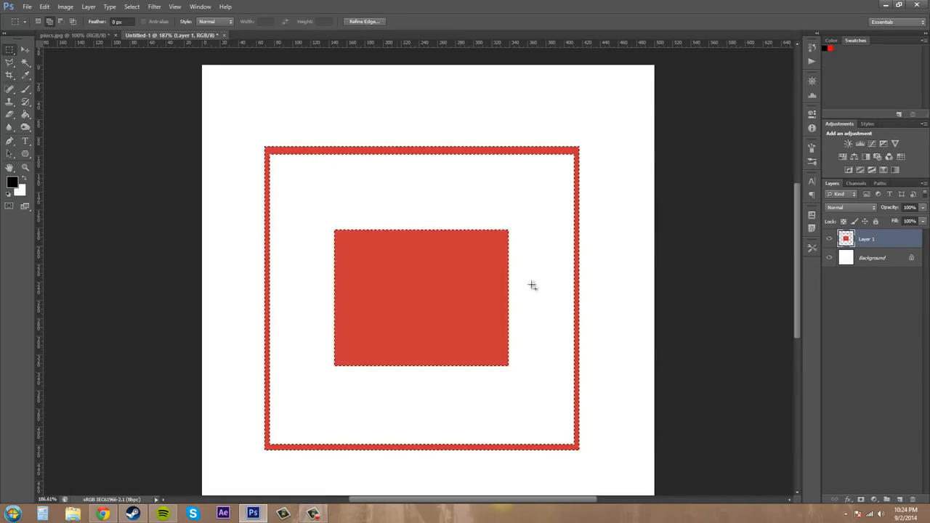
Stroke the selection with a 2 px black line placed outside.
click(45, 6)
click(64, 154)
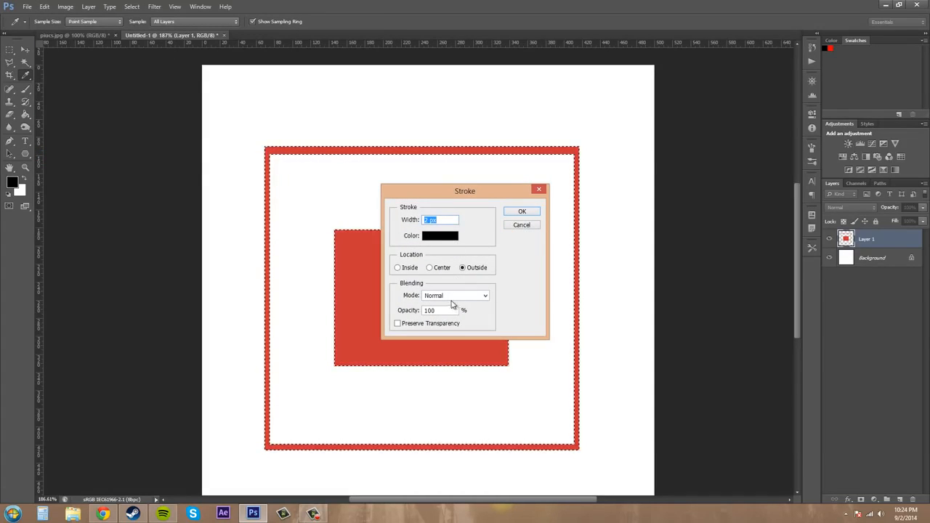
click(522, 213)
key(m)
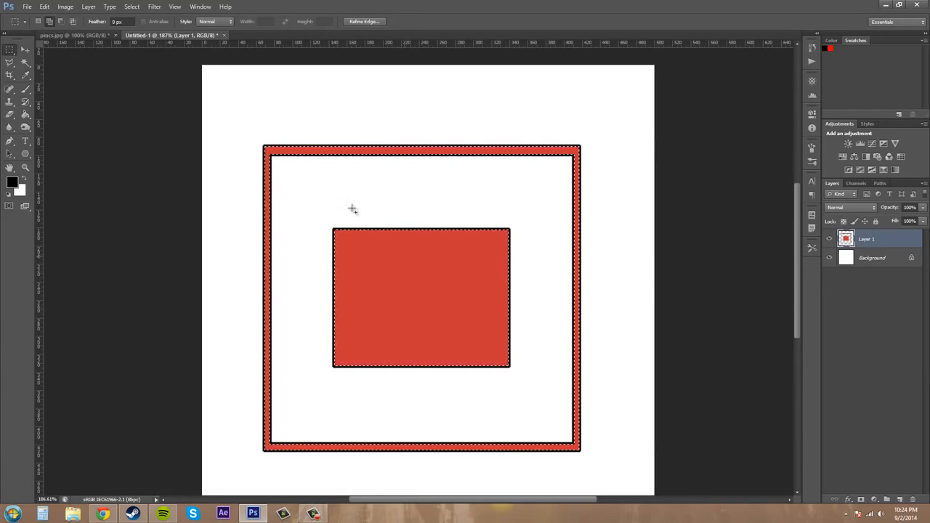
Refill the selection with the custom color with Preserve Transparency enabled, and toggle the background layer's visibility to check.
click(45, 6)
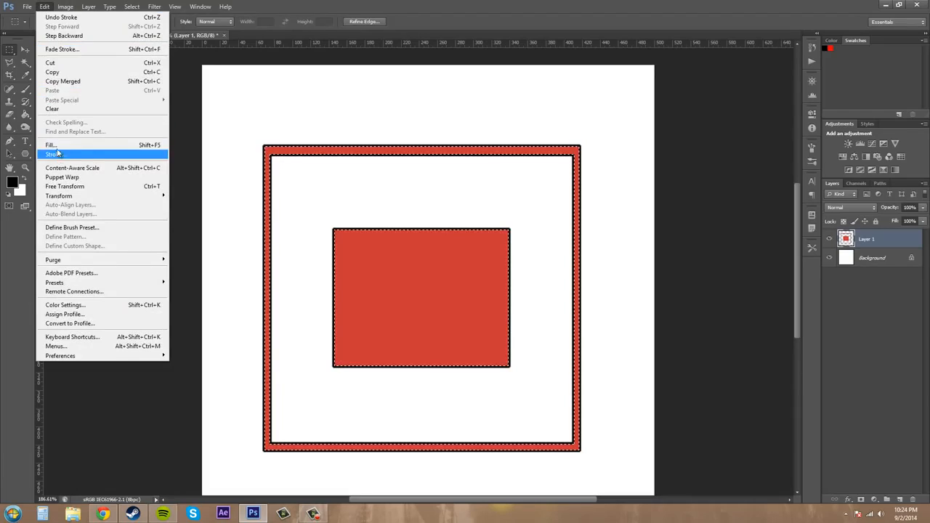
click(66, 144)
click(456, 232)
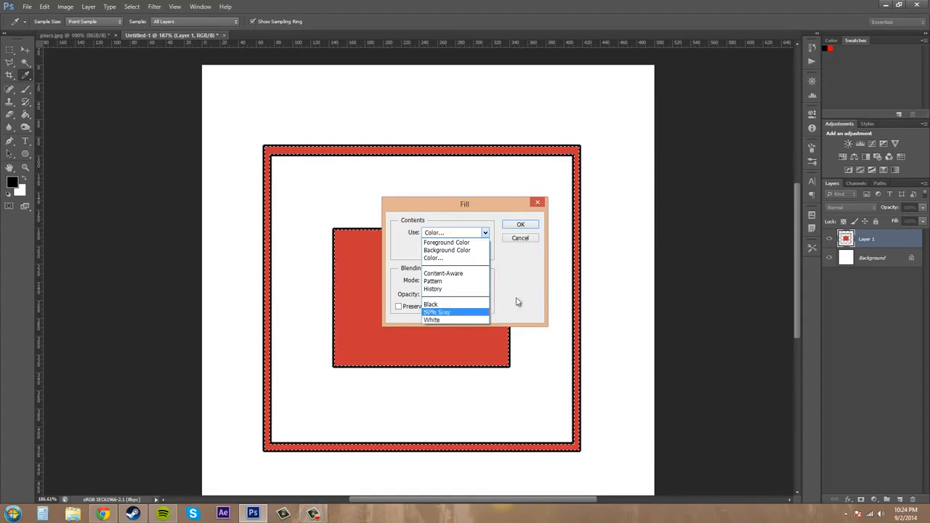
click(434, 257)
click(567, 213)
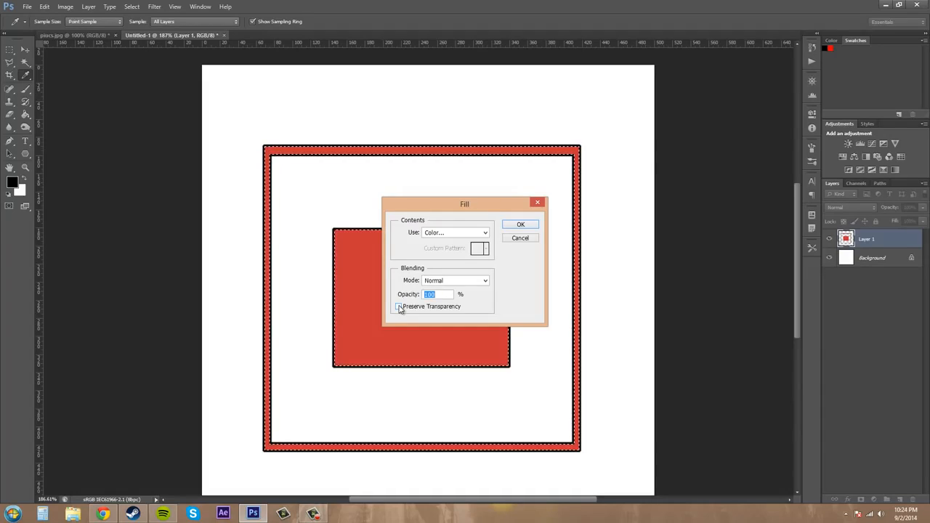
click(399, 307)
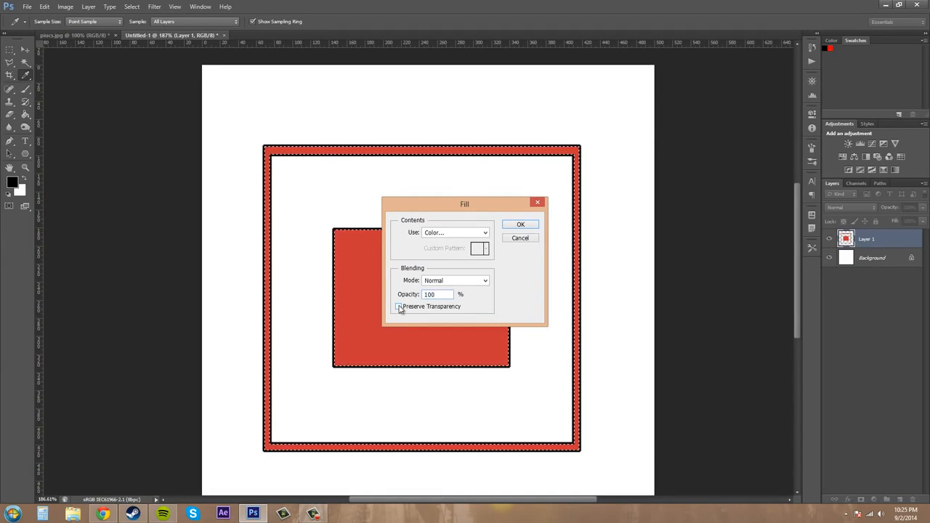
click(519, 223)
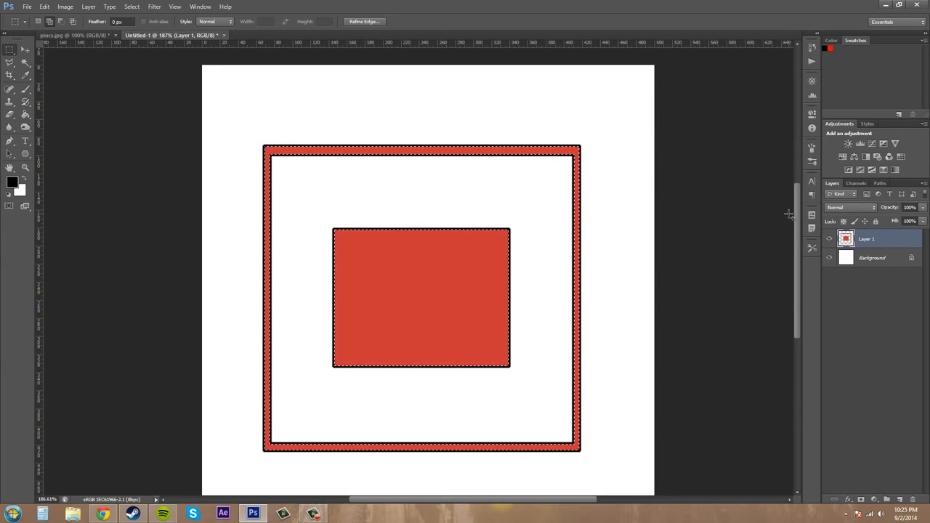
click(829, 258)
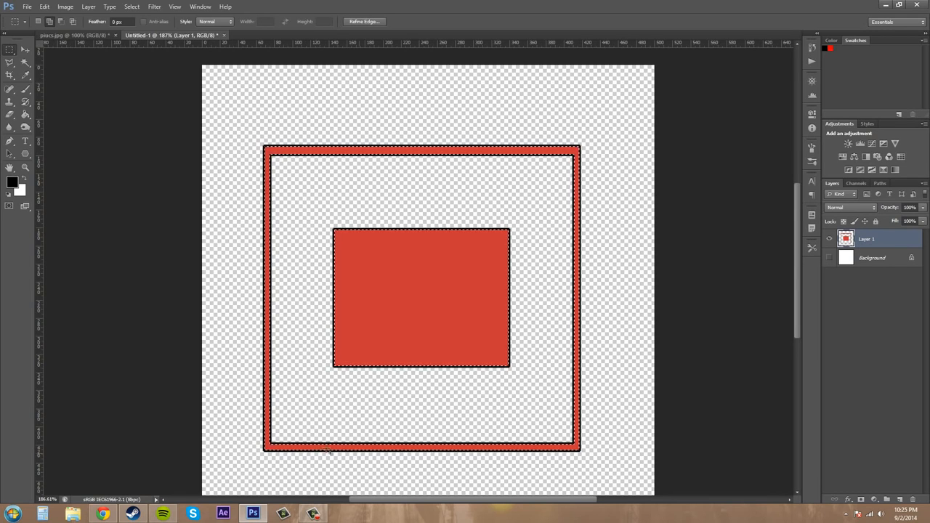
click(830, 258)
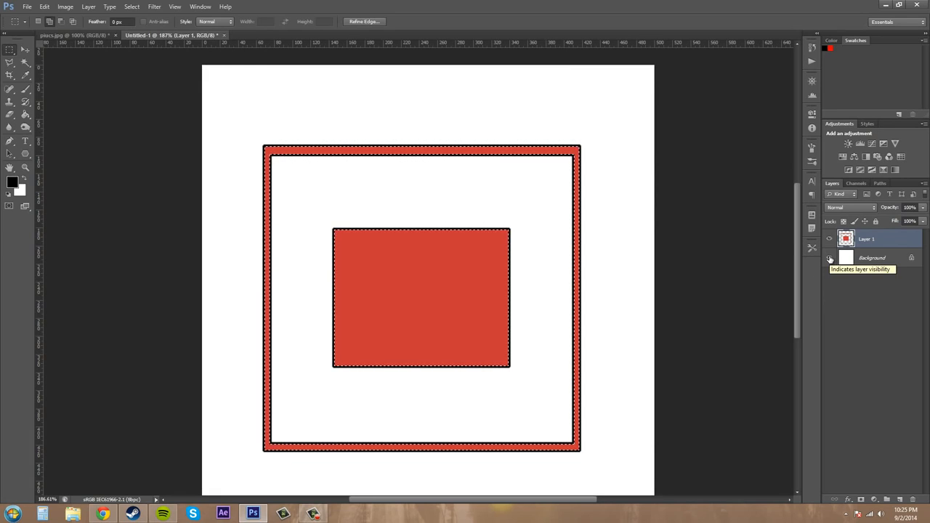